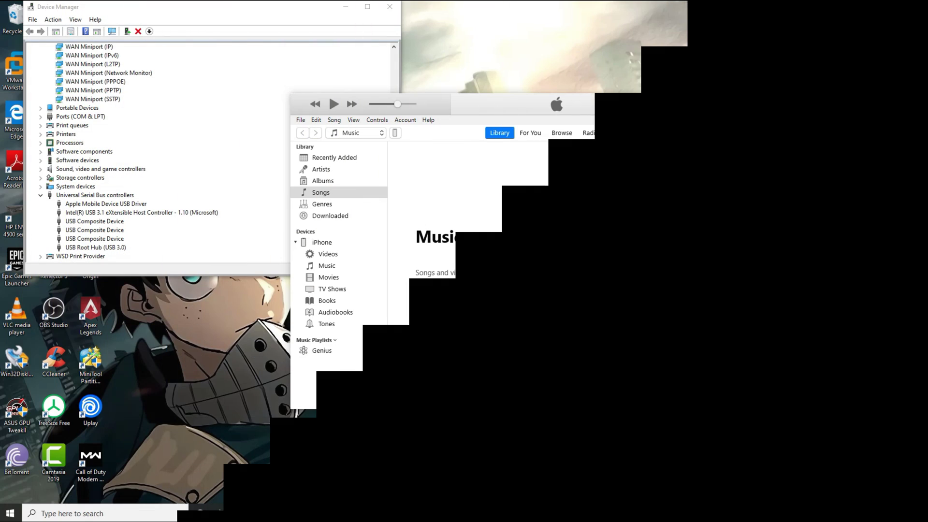
Step: Move the iTunes window up to the top-right corner of the screen
left_click_drag(440, 106, 559, 36)
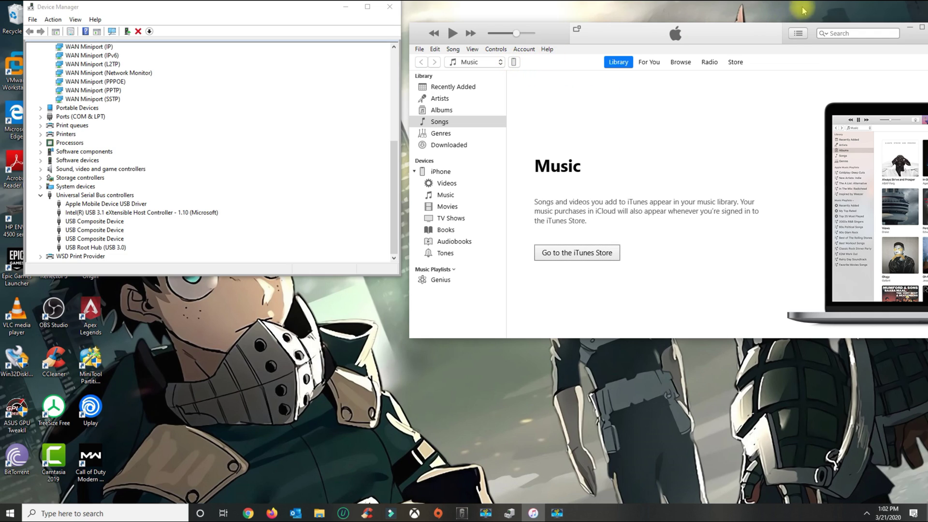
left_click_drag(905, 38, 893, 35)
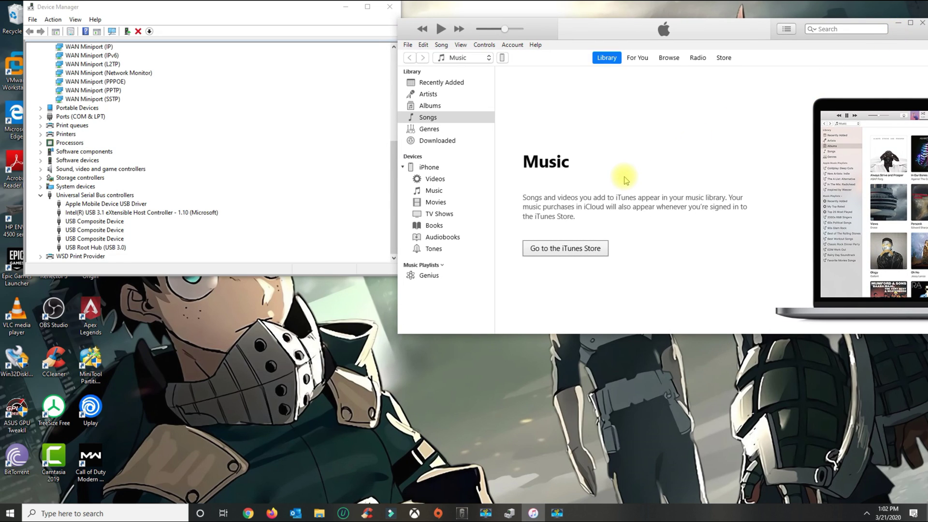
Step: Reopen Device Manager from Start's quick links and select the Apple Mobile Device USB Driver under USB controllers
left_click(393, 10)
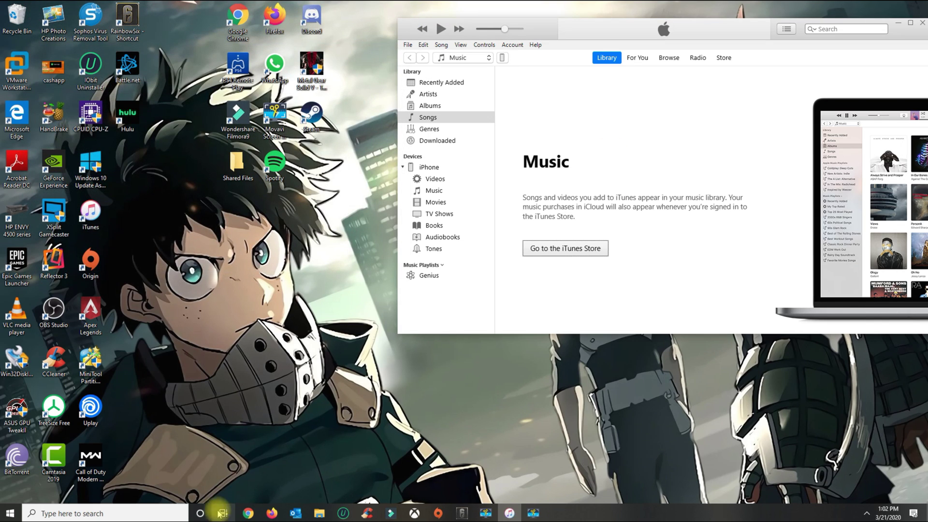
right_click(19, 515)
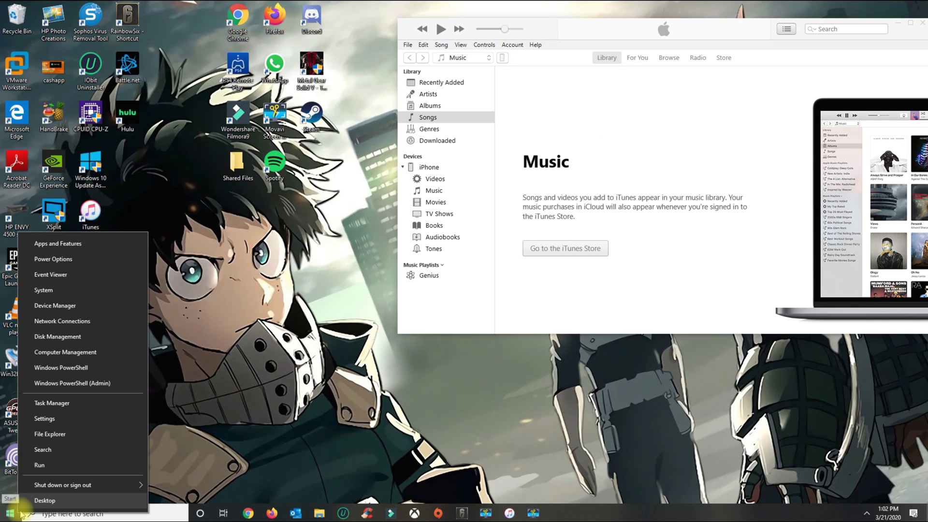
left_click(61, 308)
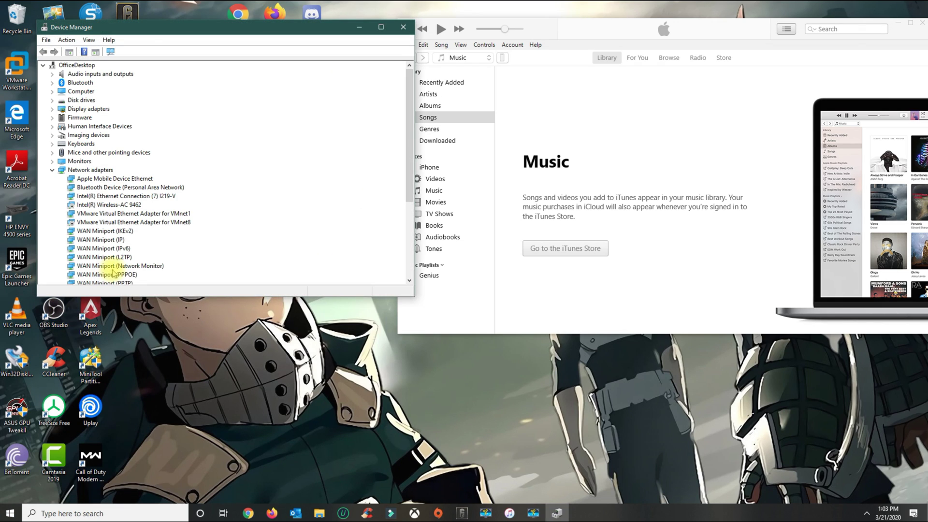
left_click(53, 170)
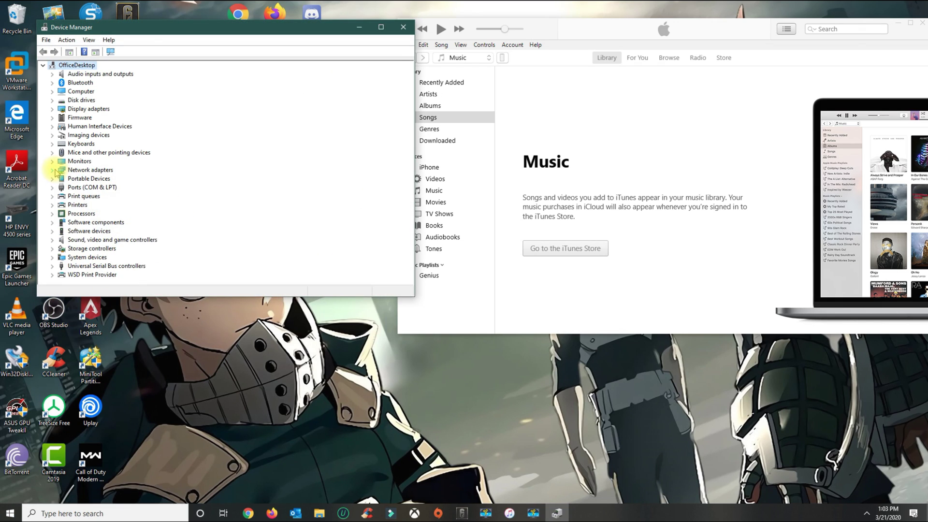
left_click(52, 267)
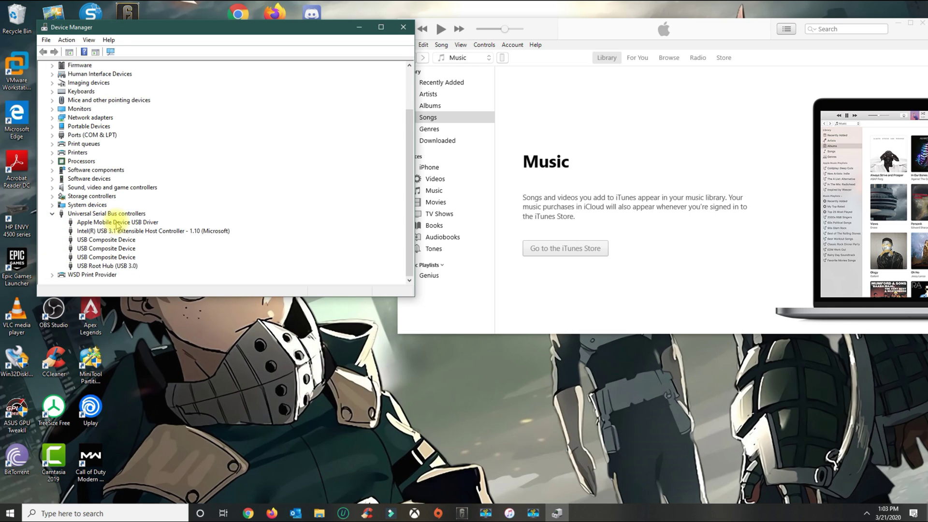
left_click(118, 223)
Step: Uninstall the Apple Mobile Device USB Driver from its context menu and confirm the removal
right_click(119, 225)
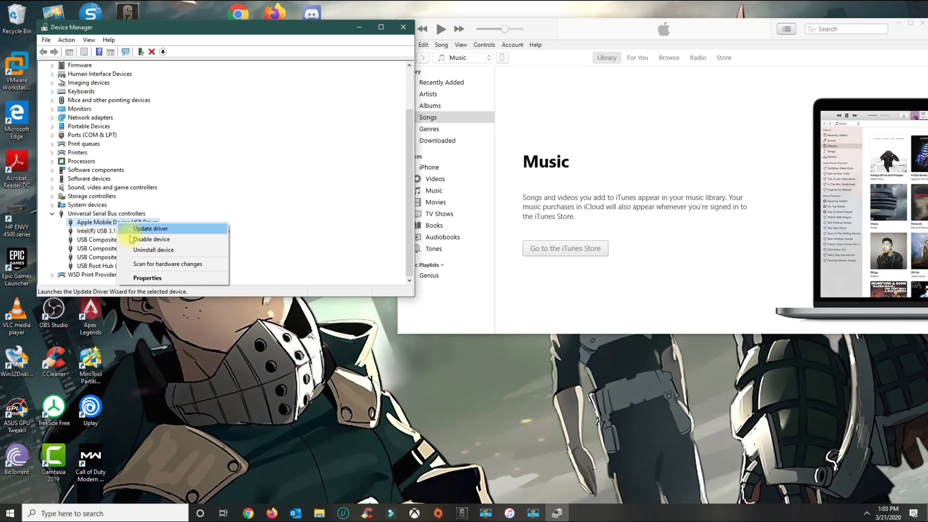
left_click(154, 250)
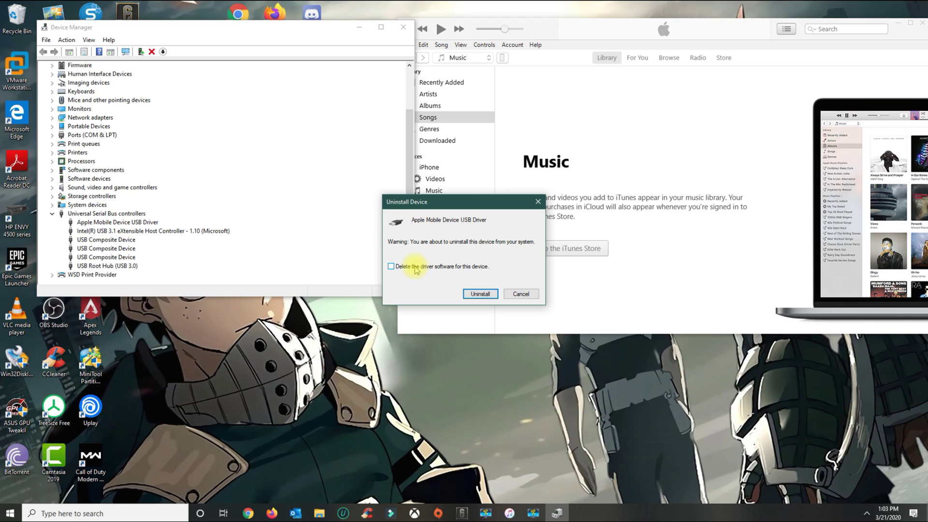
left_click(478, 295)
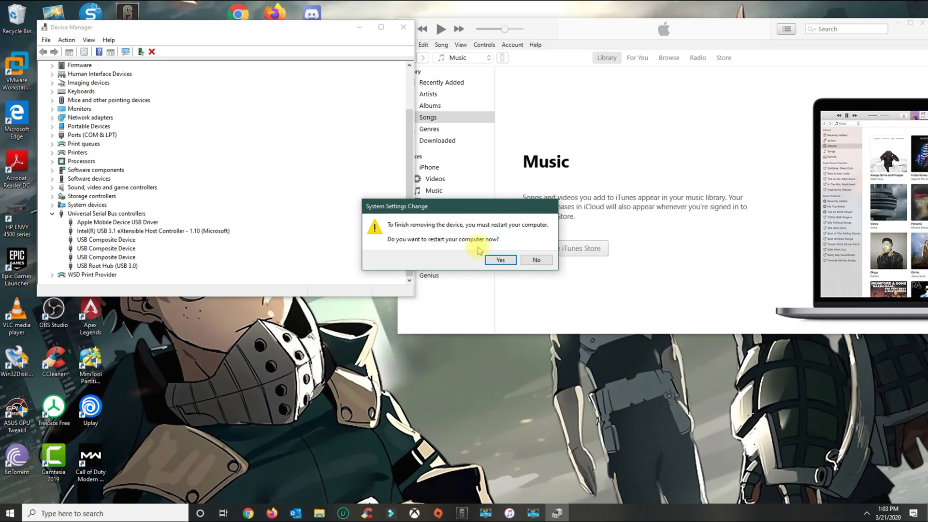
Step: Decline the restart and scroll the device list to verify the Apple driver is gone
left_click(536, 260)
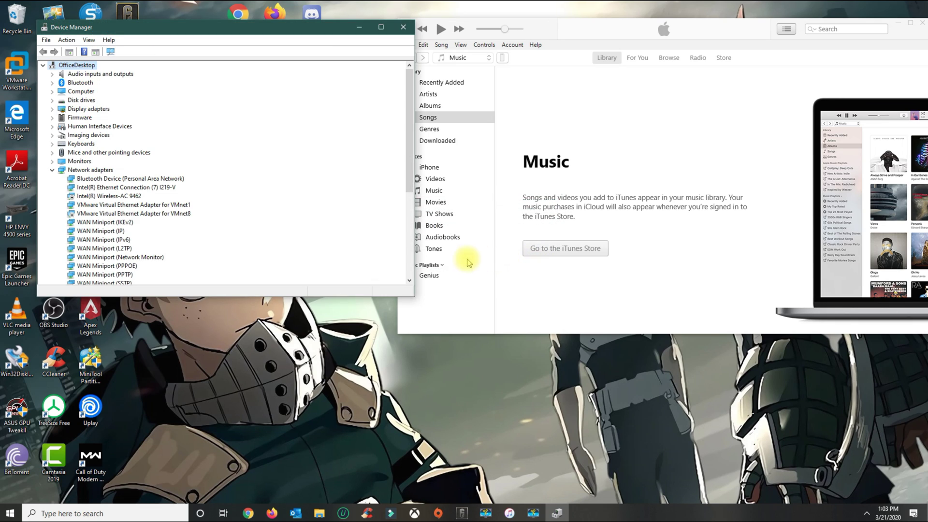
scroll(235, 217, "down", 5)
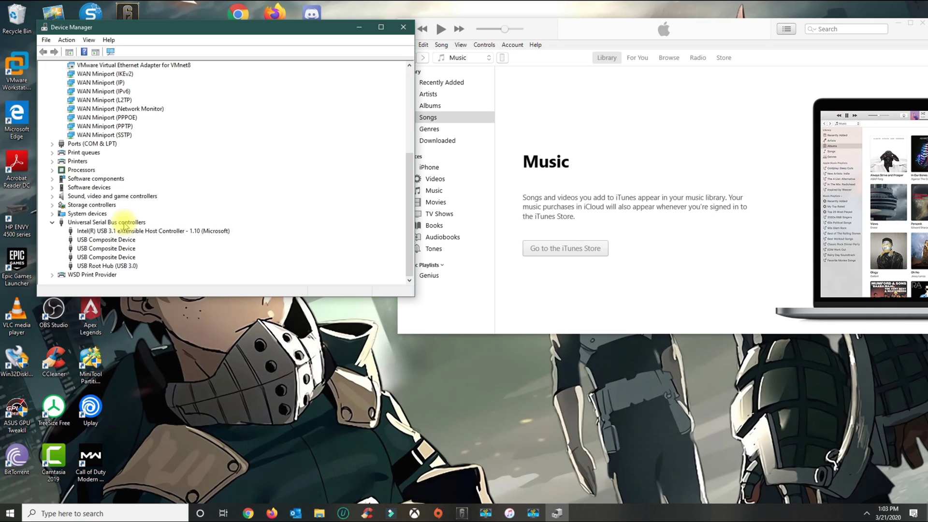
scroll(124, 224, "up", 6)
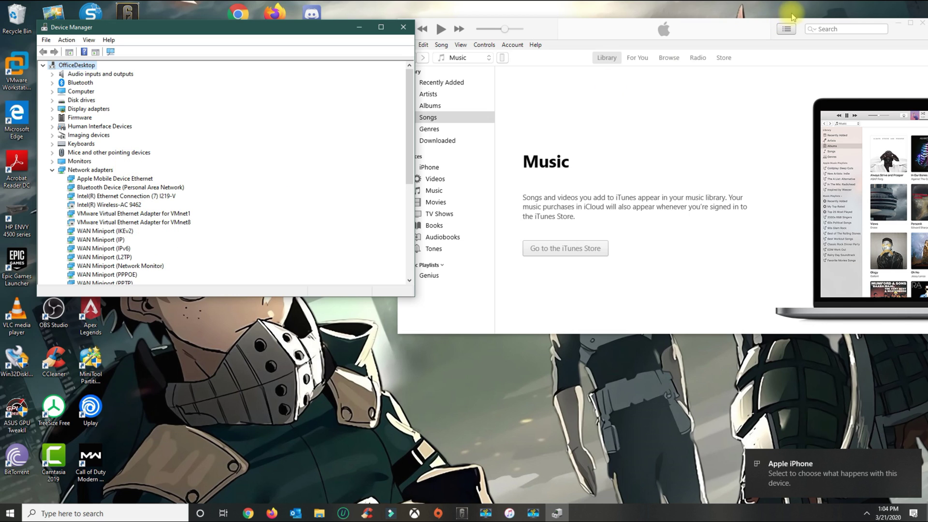
Step: Close iTunes, relaunch it through Windows search for 'itun', then close it again
left_click(922, 22)
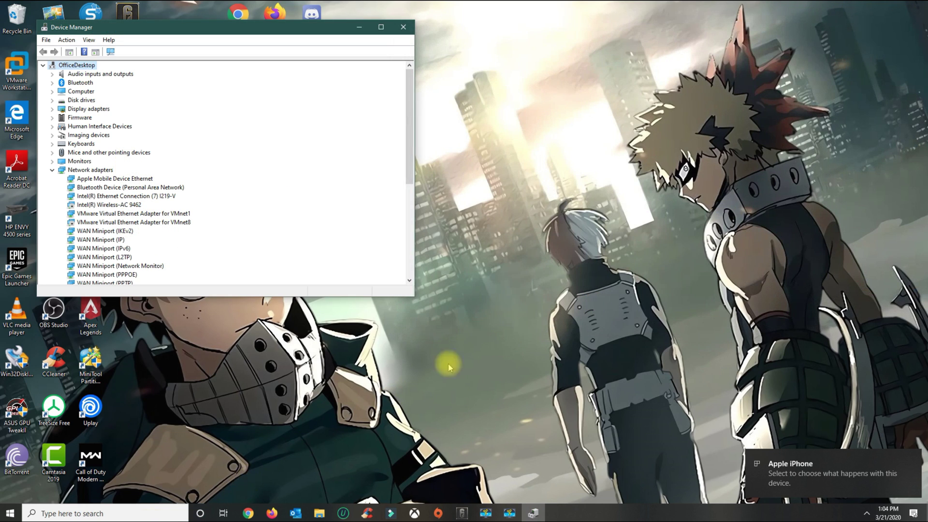
left_click(180, 517)
type("itun")
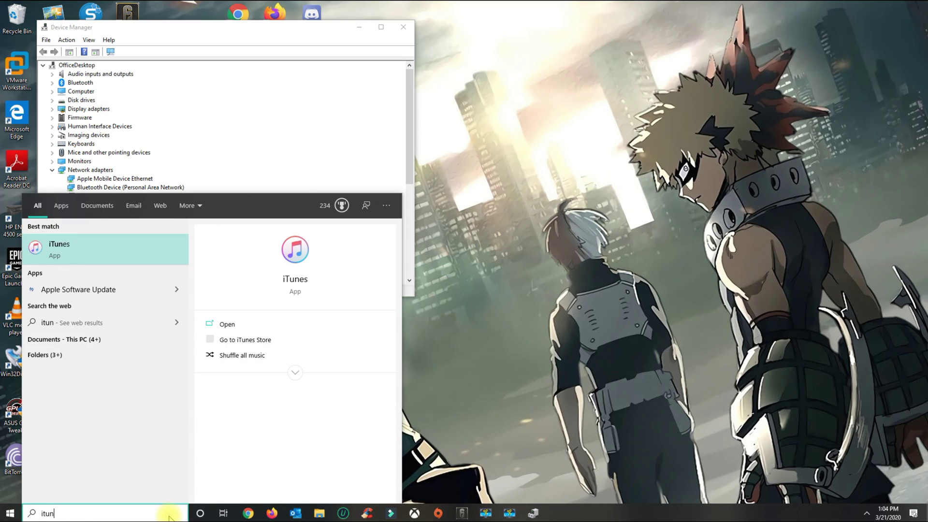
key("Return")
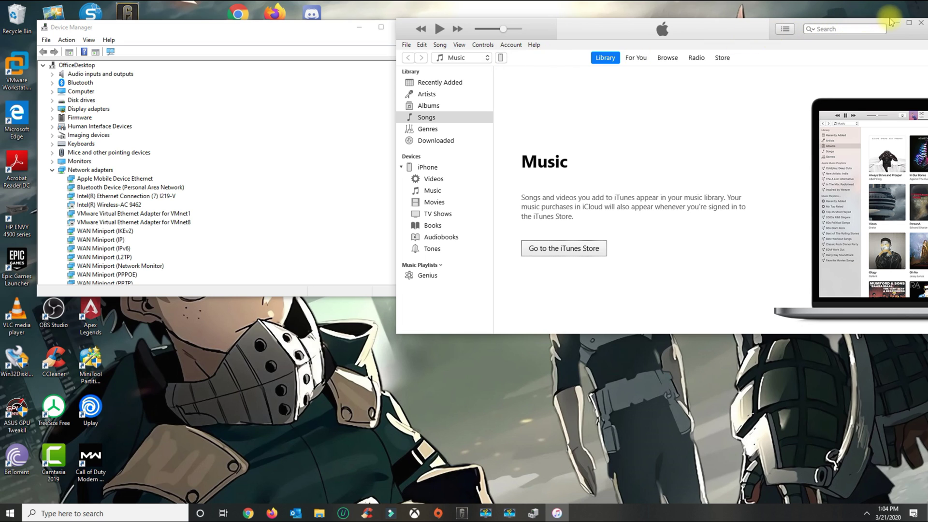
left_click_drag(919, 19, 886, 28)
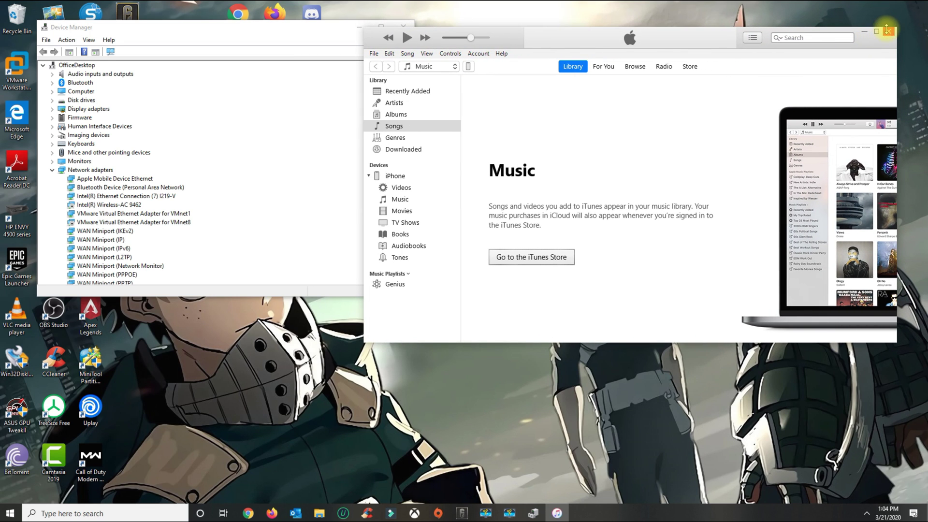
left_click(890, 31)
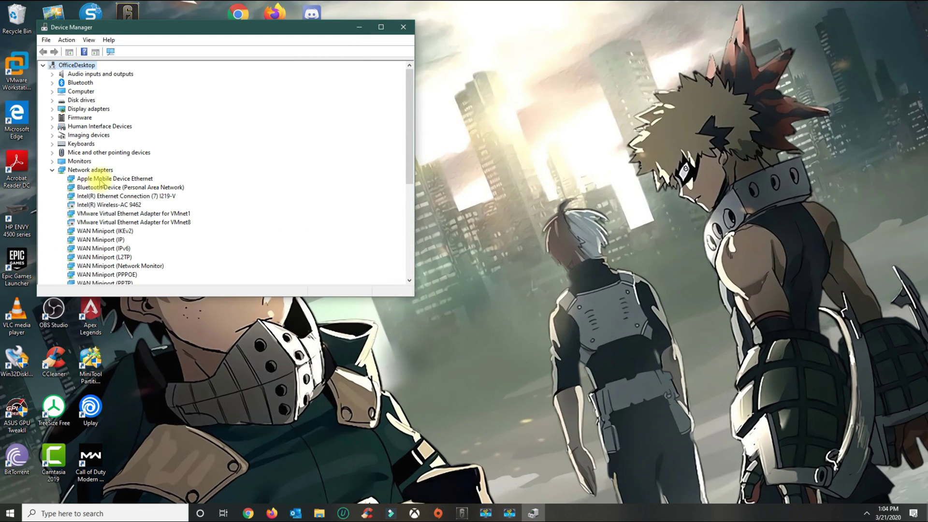
Step: Select the Apple Mobile Device USB Driver under Universal Serial Bus controllers and open File Explorer
left_click(135, 177)
scroll(131, 194, "down", 7)
left_click(97, 213)
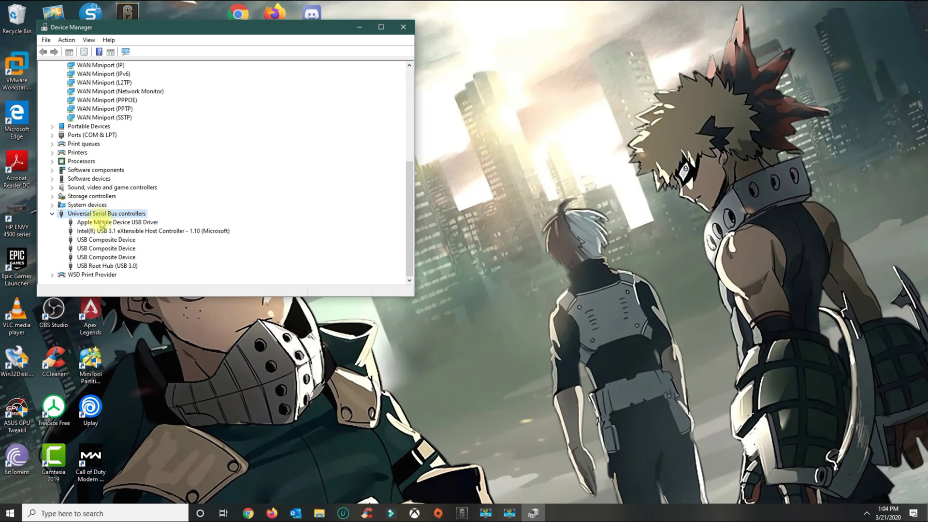
left_click(121, 222)
left_click(320, 513)
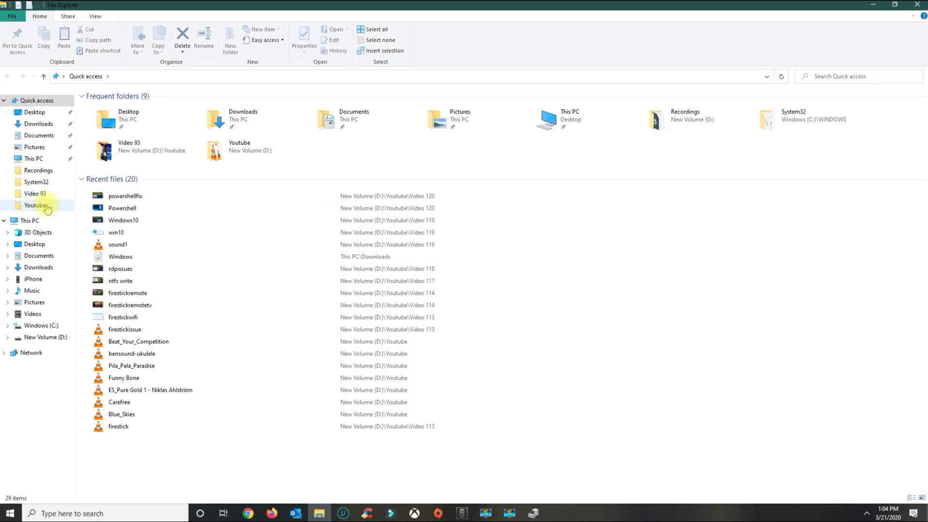
Step: Navigate from This PC to C:\Program Files\Common Files\Apple\Mobile Device Support\Drivers
left_click(41, 221)
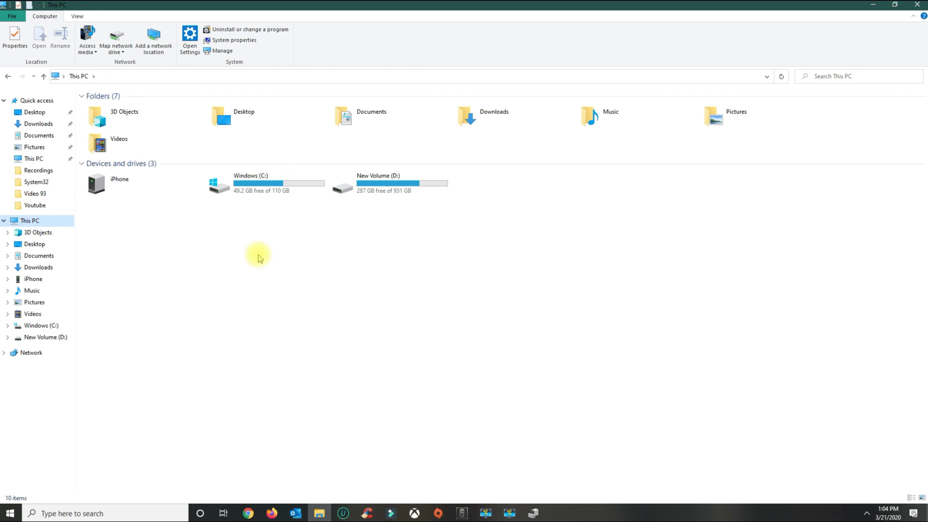
double_click(246, 185)
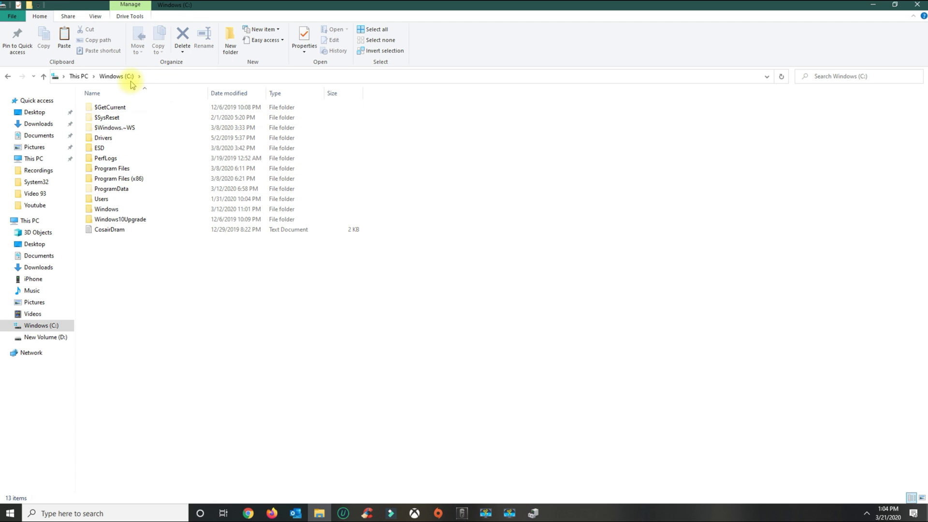
double_click(107, 168)
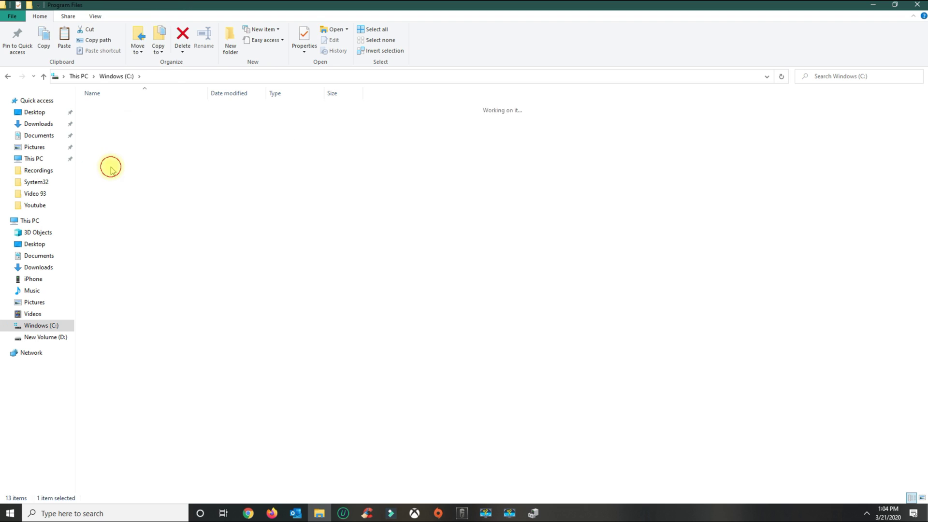
double_click(125, 148)
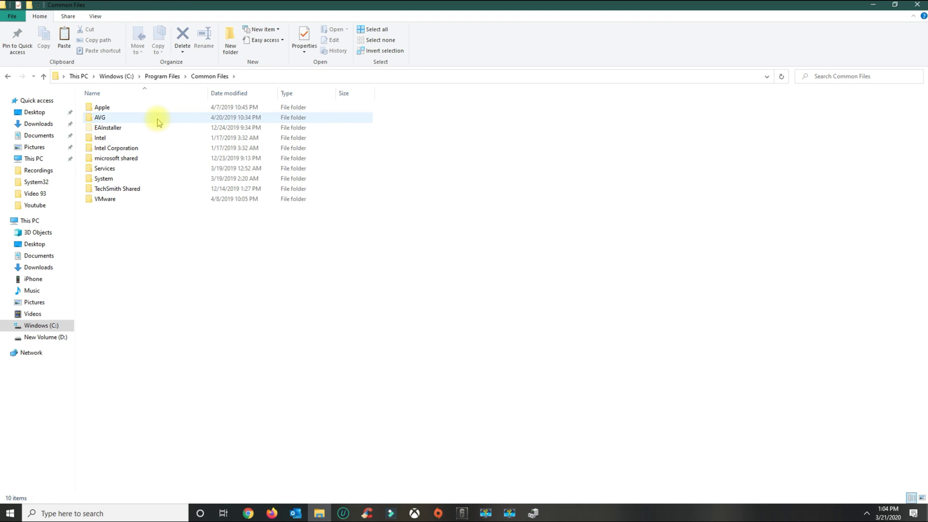
double_click(125, 107)
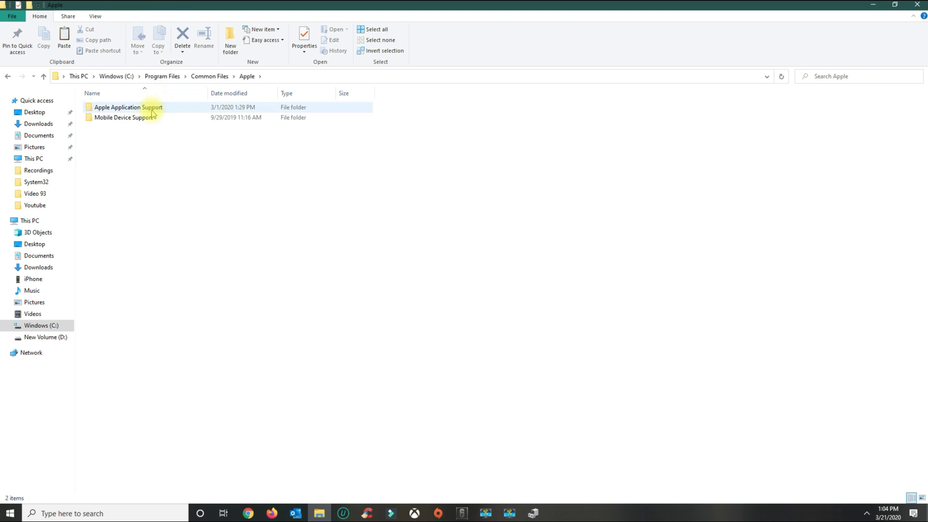
double_click(141, 119)
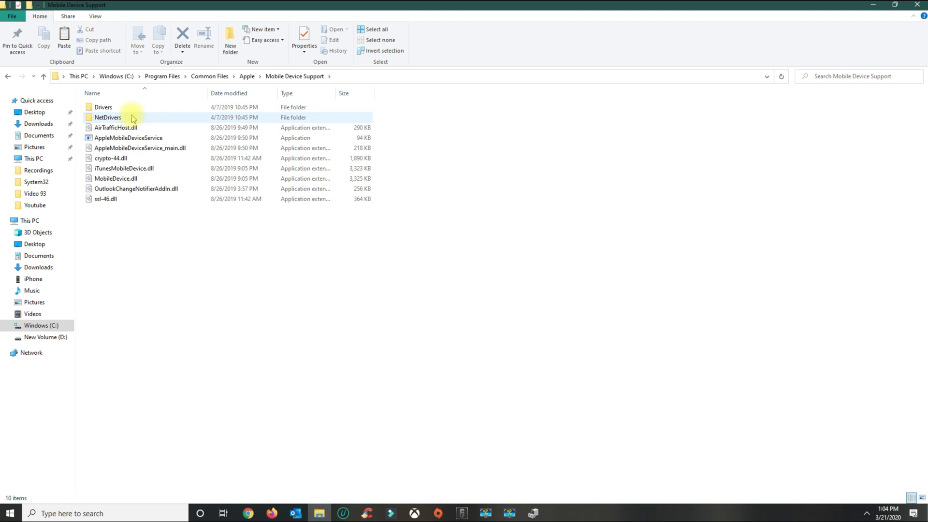
left_click(114, 107)
double_click(114, 108)
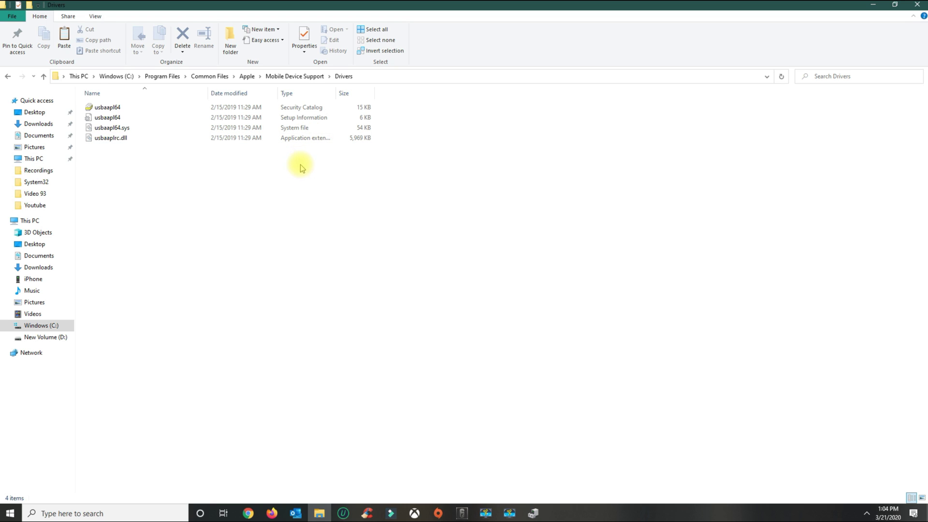
Step: Install the Apple driver from the usbaapl64 setup information file in the Drivers folder
left_click_drag(224, 212, 100, 96)
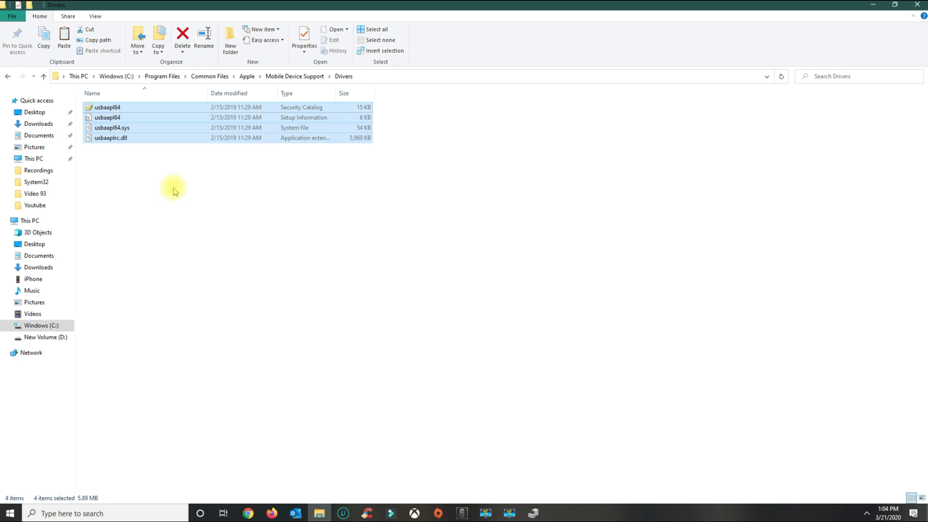
left_click(192, 197)
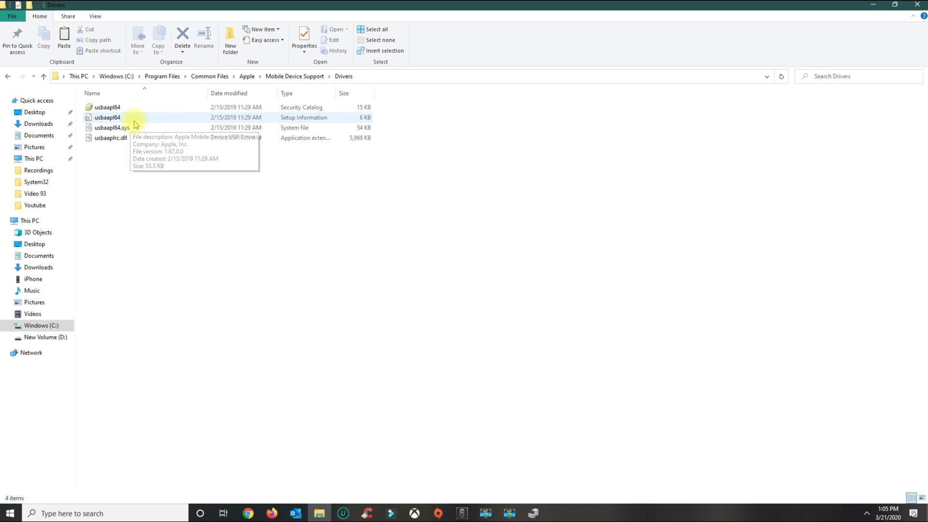
left_click(111, 118)
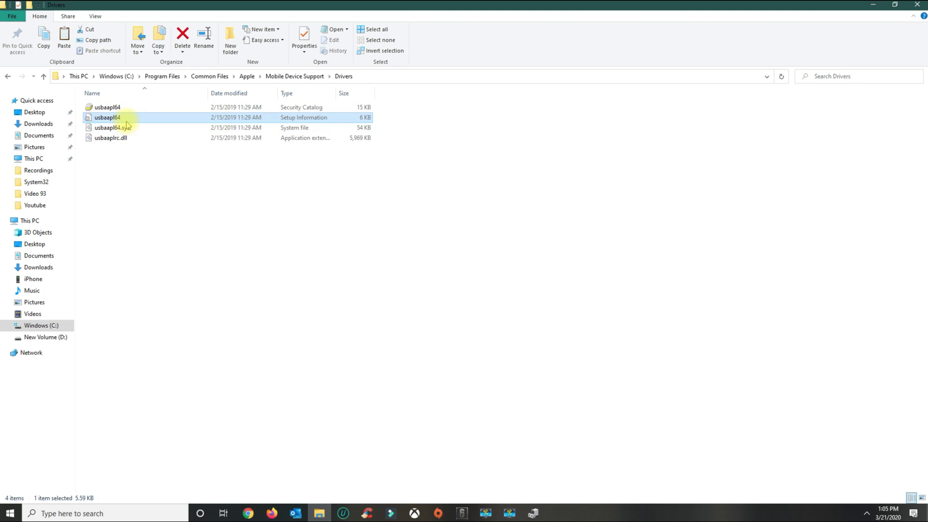
left_click(137, 164)
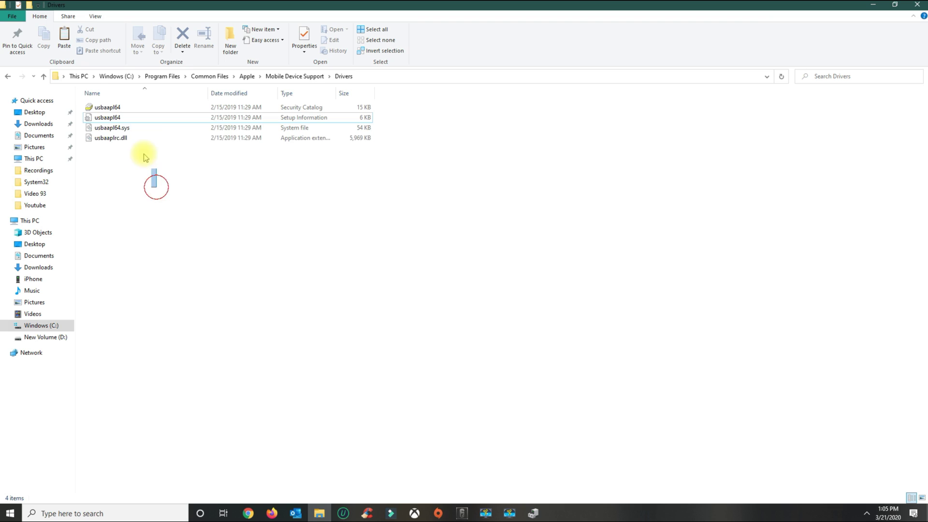
left_click_drag(152, 183, 115, 104)
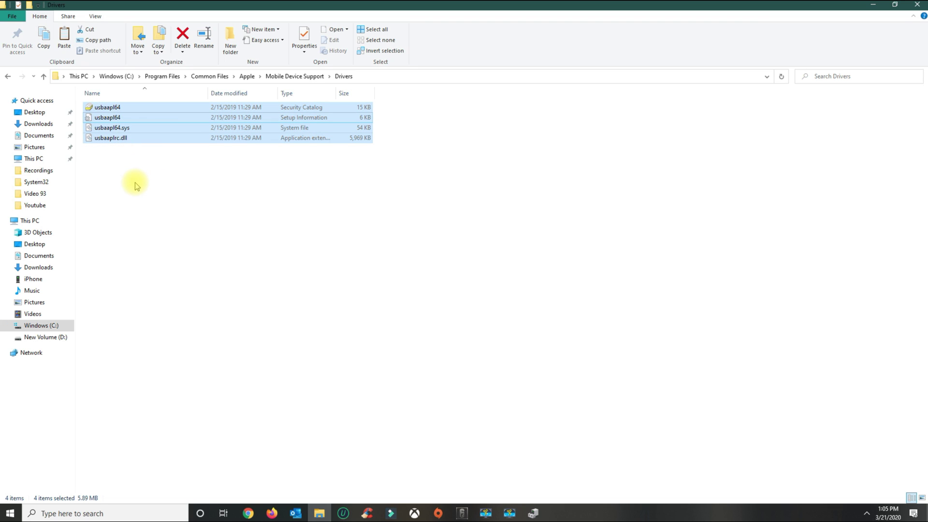
left_click(131, 171)
right_click(114, 119)
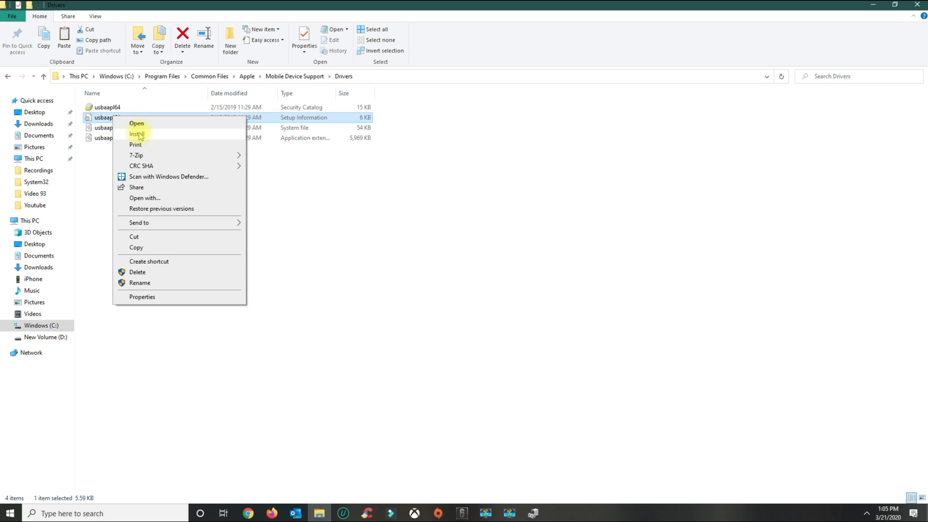
left_click(139, 135)
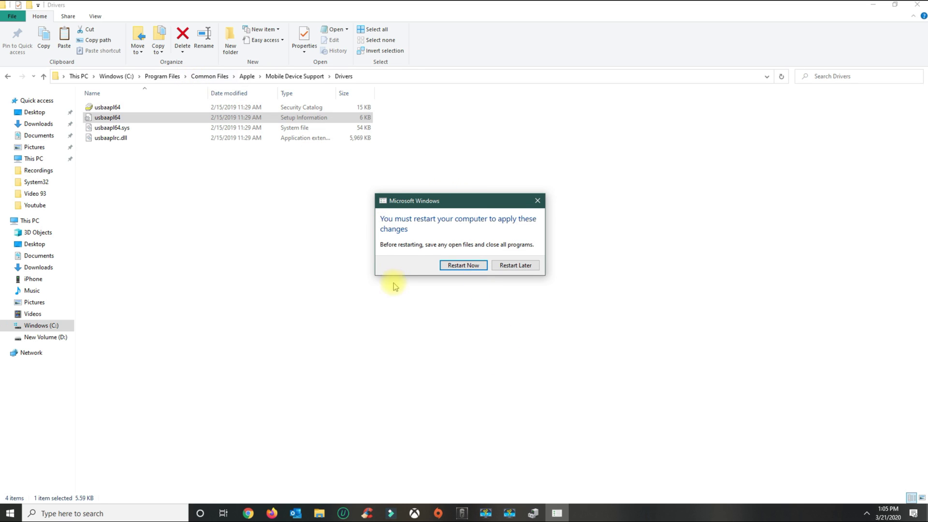
Step: Choose Restart Later and close the Drivers folder window
left_click(515, 266)
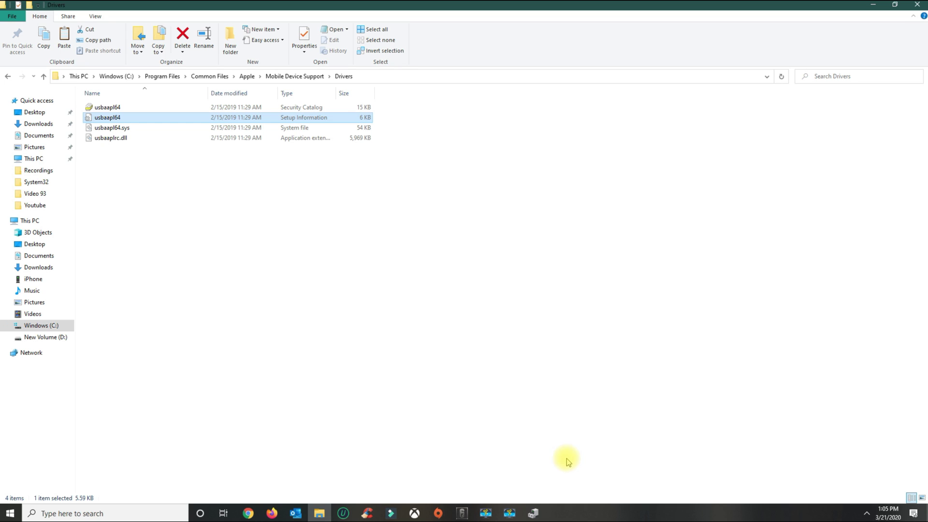
left_click(921, 7)
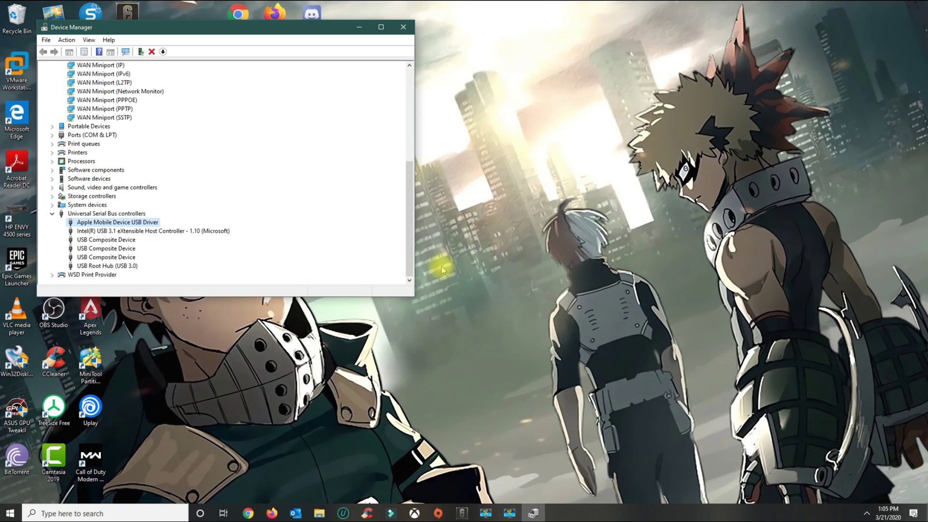